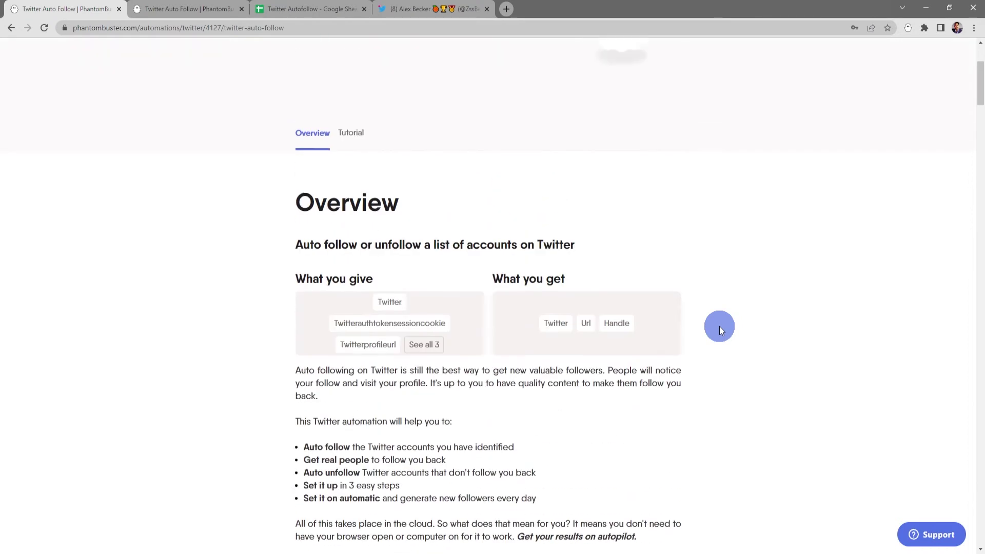
Review the Overview and Tutorial pages for the Twitter Auto Follow Phantom
scroll(719, 326, "down", 2)
scroll(719, 326, "up", 2)
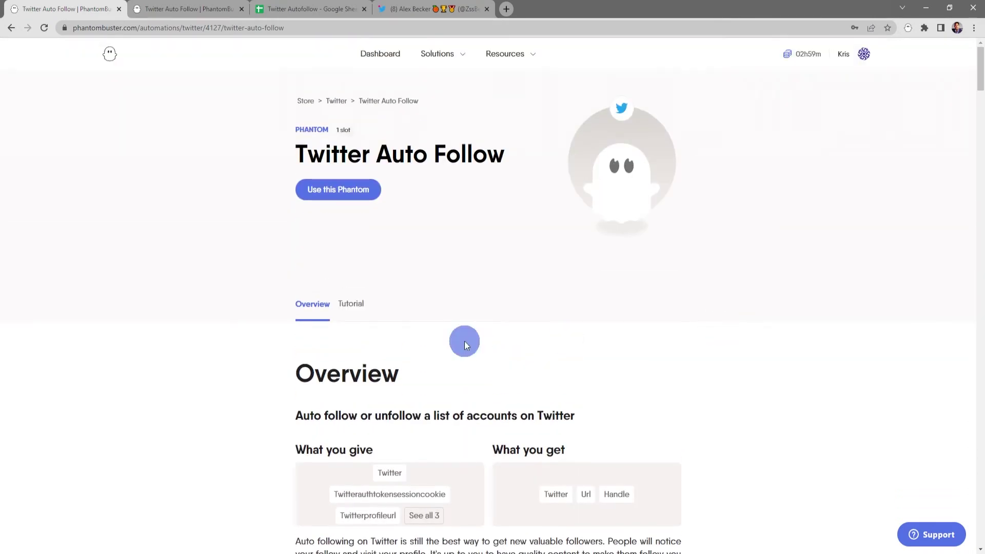
left_click(347, 303)
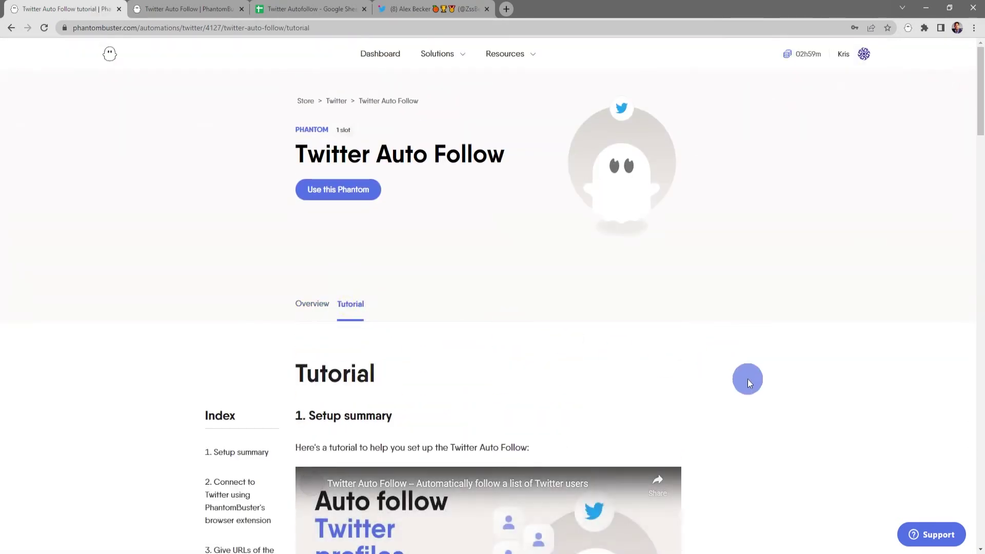
scroll(748, 379, "down", 4)
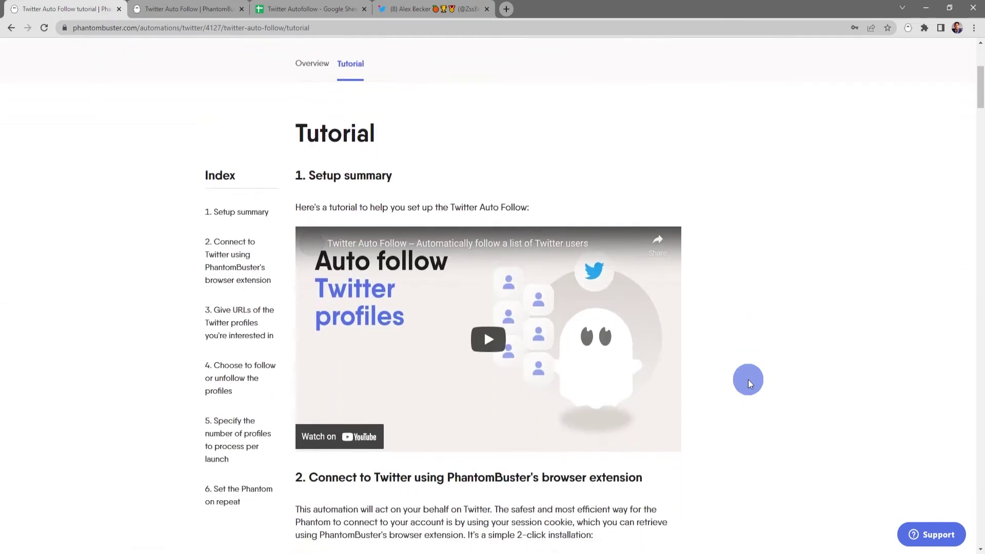
scroll(748, 379, "down", 4)
scroll(747, 379, "up", 7)
scroll(748, 379, "up", 1)
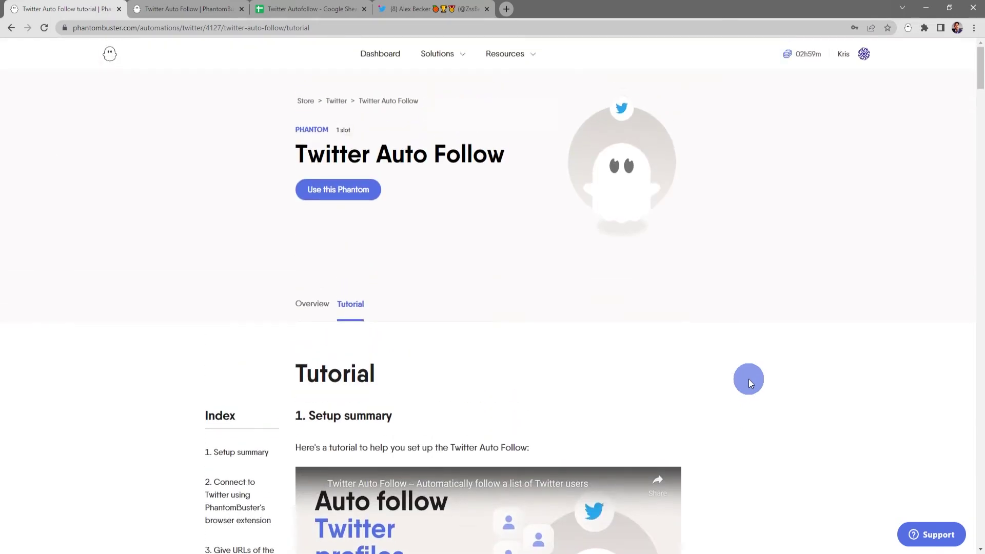
Start using the Twitter Auto Follow Phantom, connect it to Twitter so the session cookie is filled in, and save
left_click(345, 195)
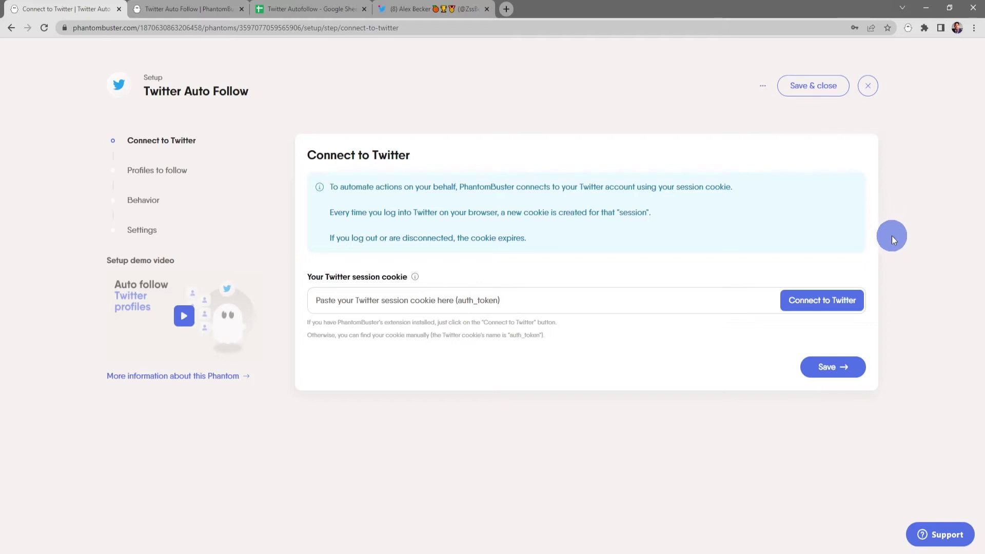
left_click(833, 309)
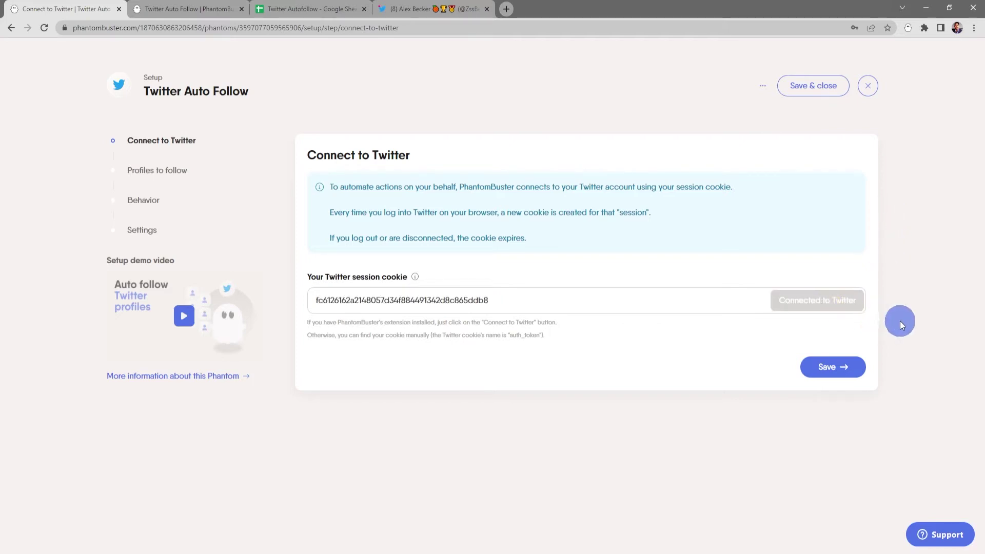
left_click(834, 366)
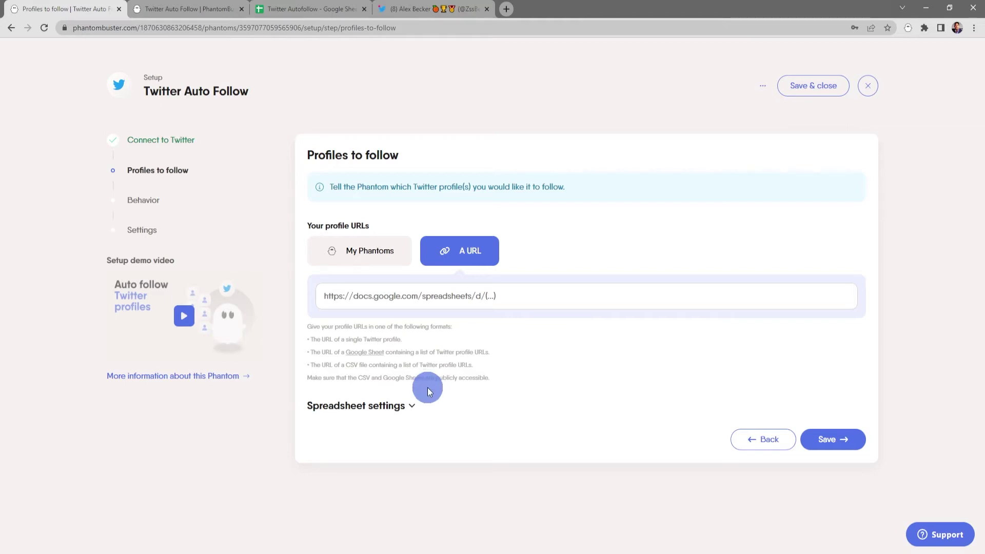
Examine the spreadsheet column setting and the My Phantoms source list, and return the profile source to A URL
left_click(412, 408)
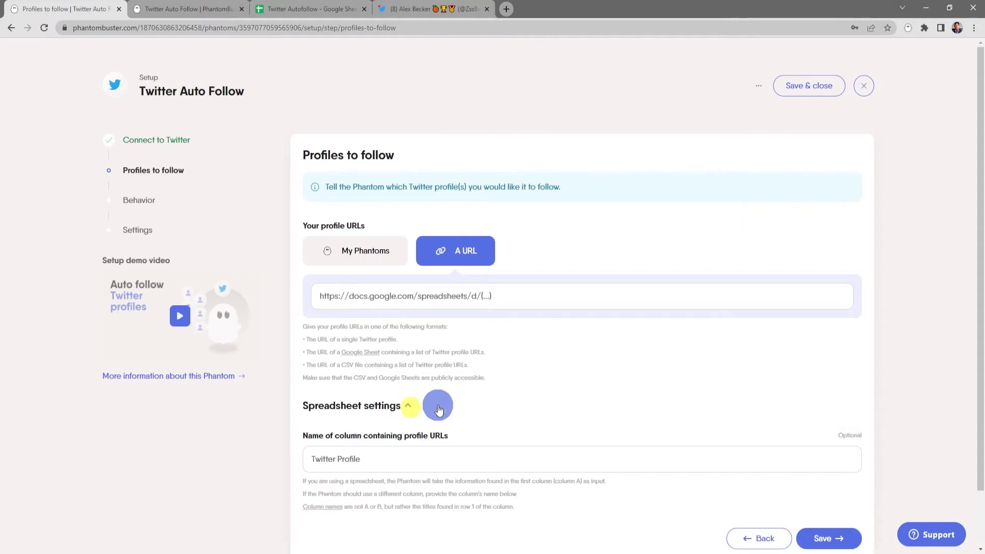
scroll(522, 390, "down", 1)
left_click(520, 390)
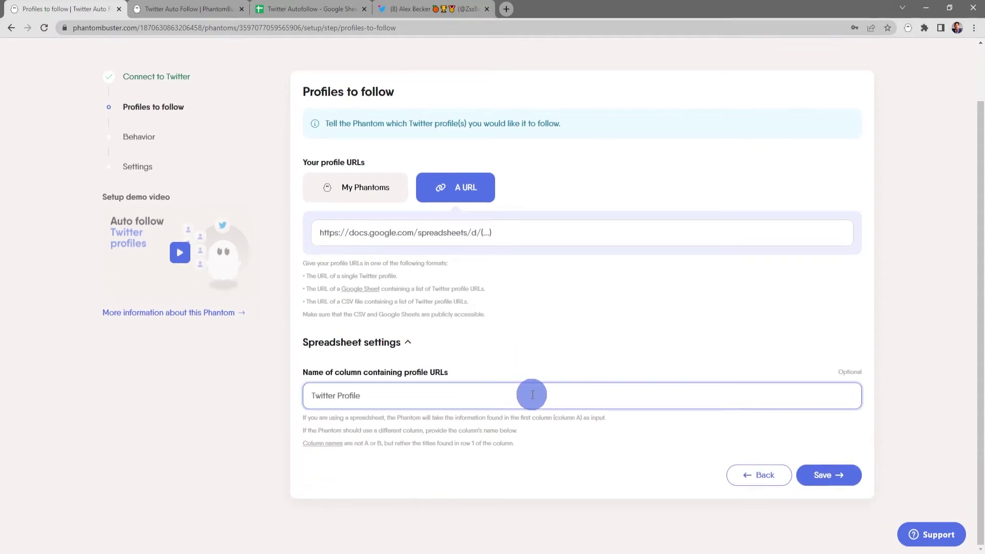
left_click(408, 342)
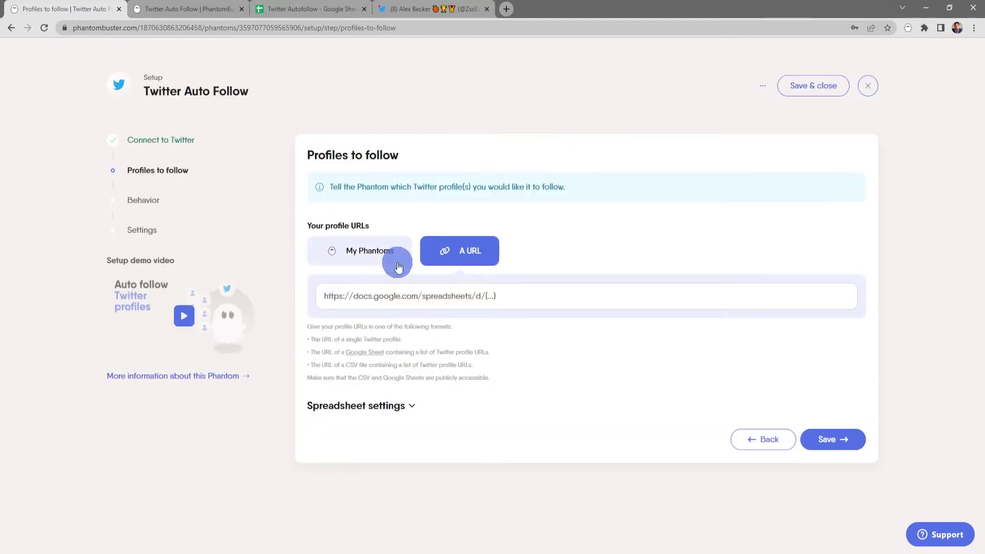
left_click(397, 254)
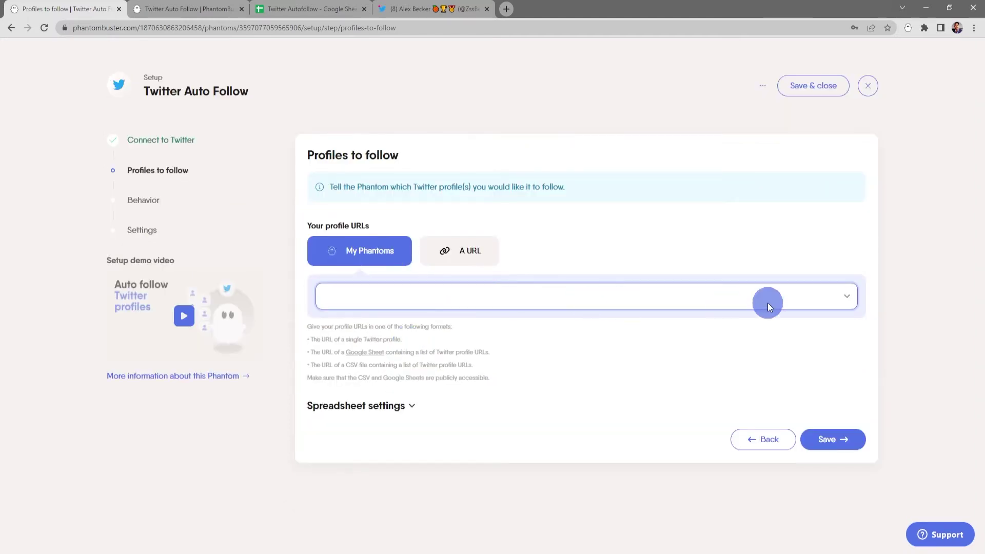
left_click(844, 302)
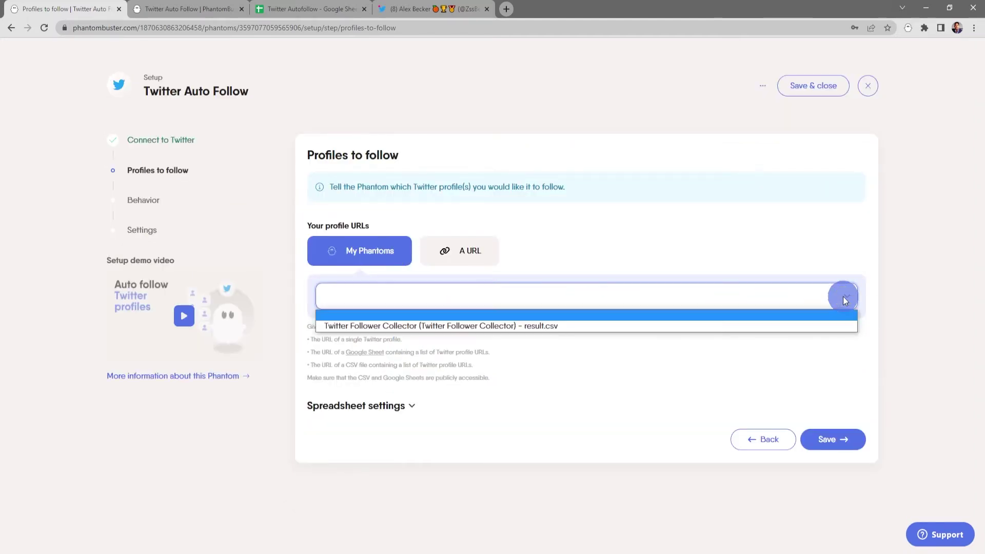
left_click(844, 298)
left_click(474, 251)
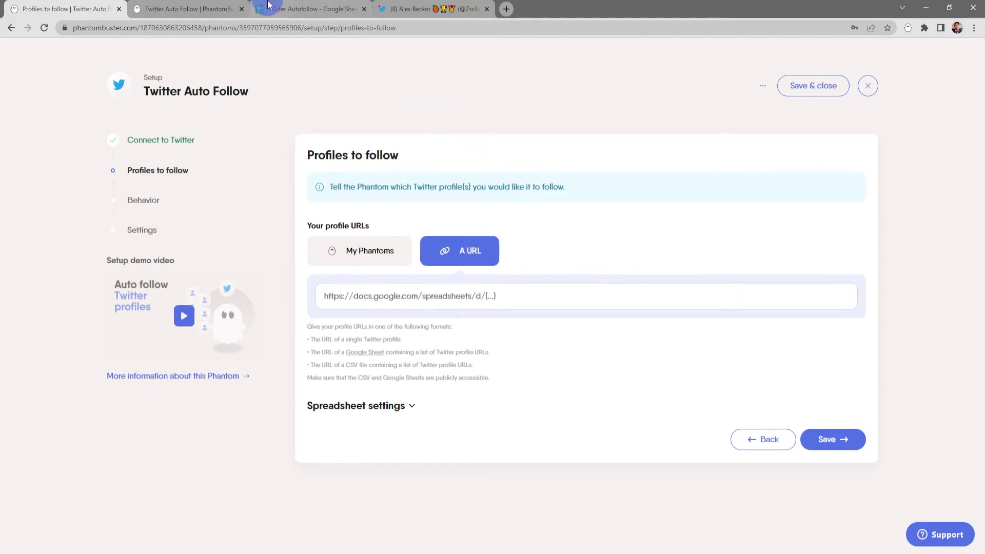
In the Twitter Autofollow Google Sheet, set general access to Anyone with the link and copy the sharing link
left_click(307, 9)
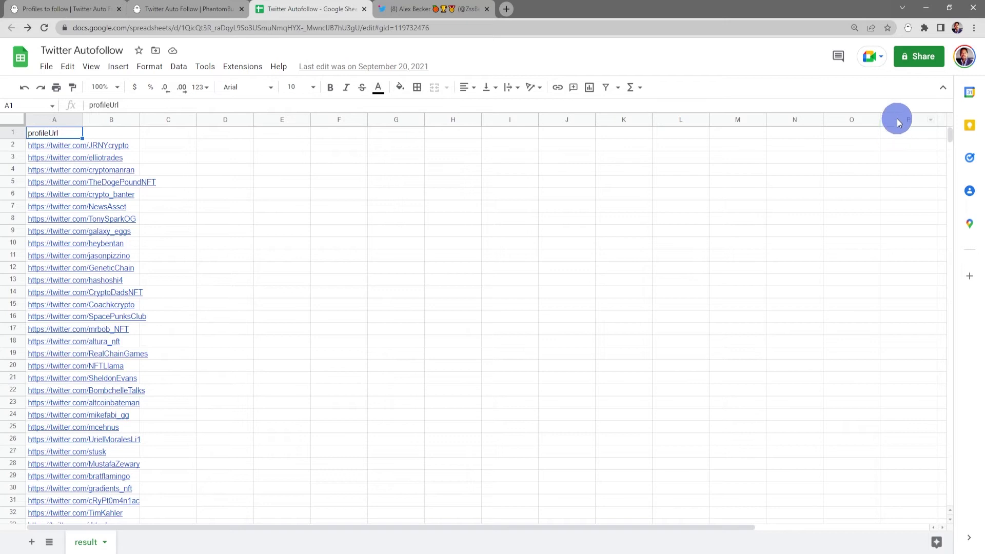
left_click(918, 60)
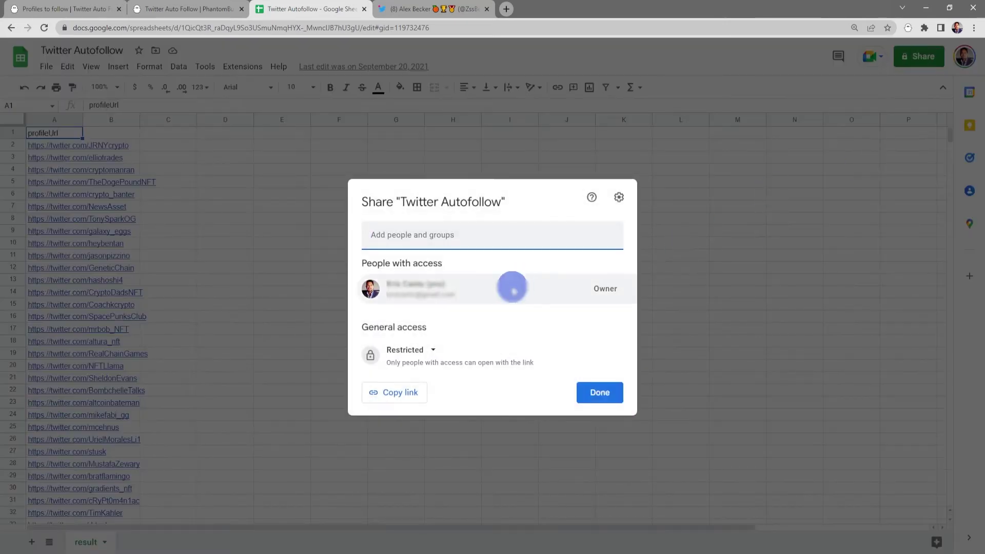
left_click(431, 349)
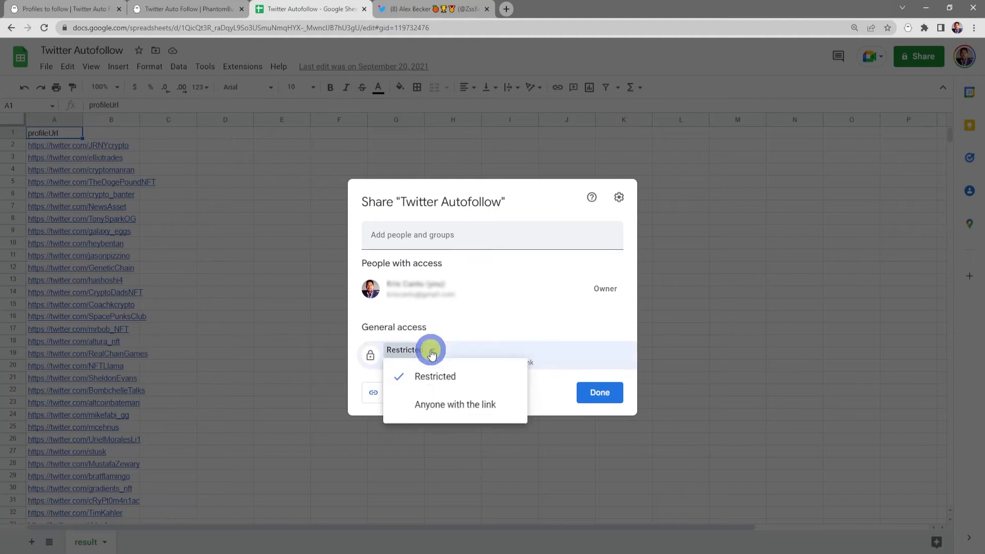
left_click(444, 402)
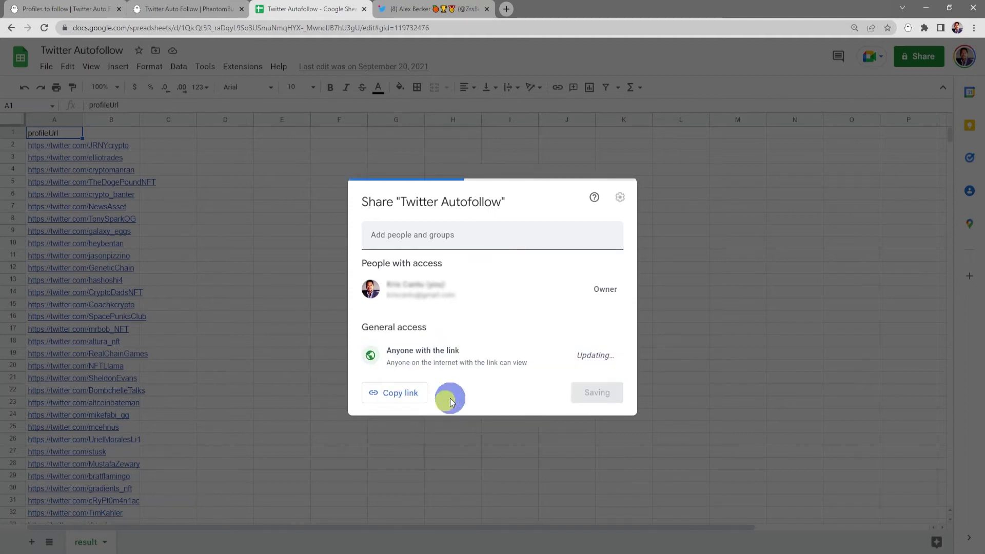
left_click(394, 393)
left_click(588, 396)
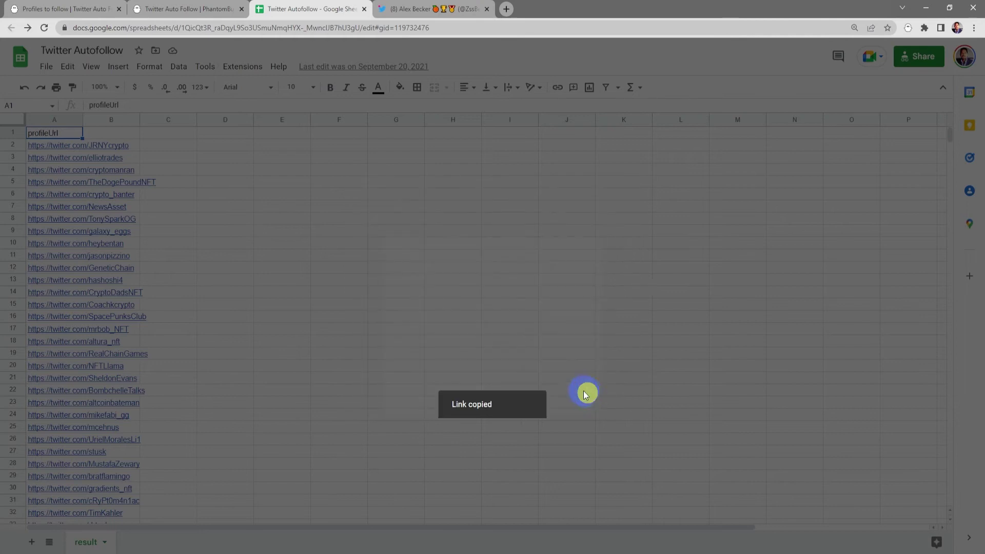
Back in PhantomBuster, paste the copied Google Sheet link as the profile URL source and save the Profiles to follow setup
left_click(94, 10)
left_click(368, 301)
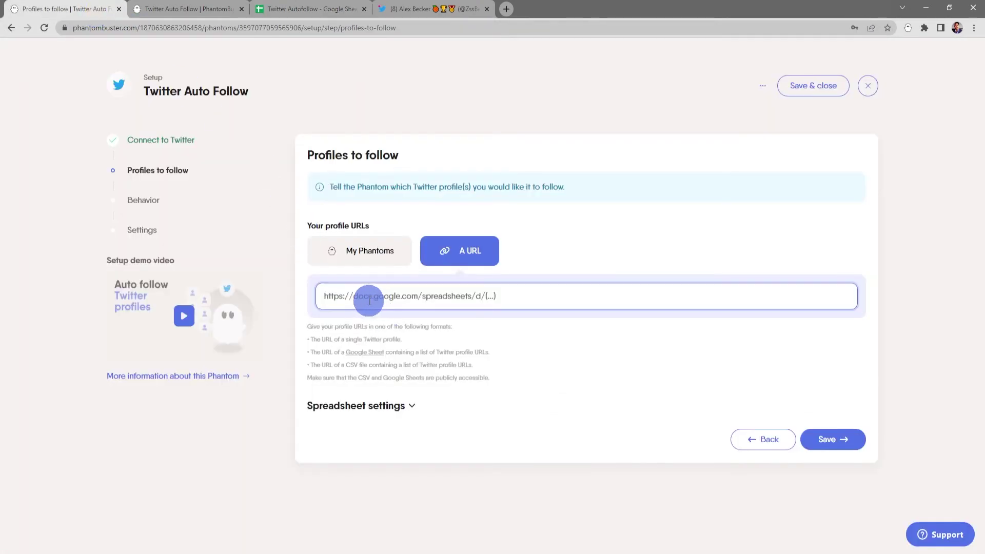
right_click(341, 296)
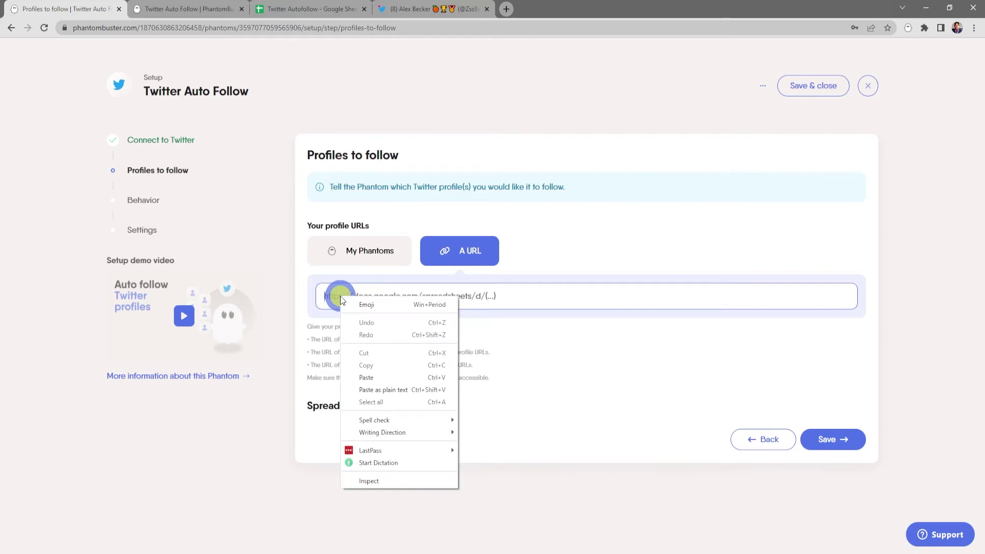
left_click(397, 377)
left_click(826, 439)
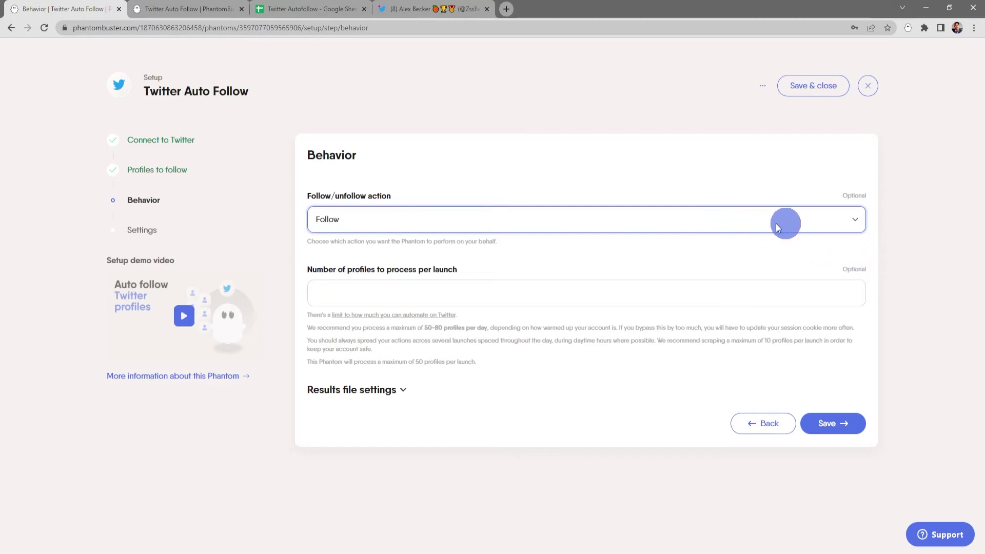
Set the Phantom's follow/unfollow action to Follow and the number of profiles to process per launch to 10
left_click(857, 221)
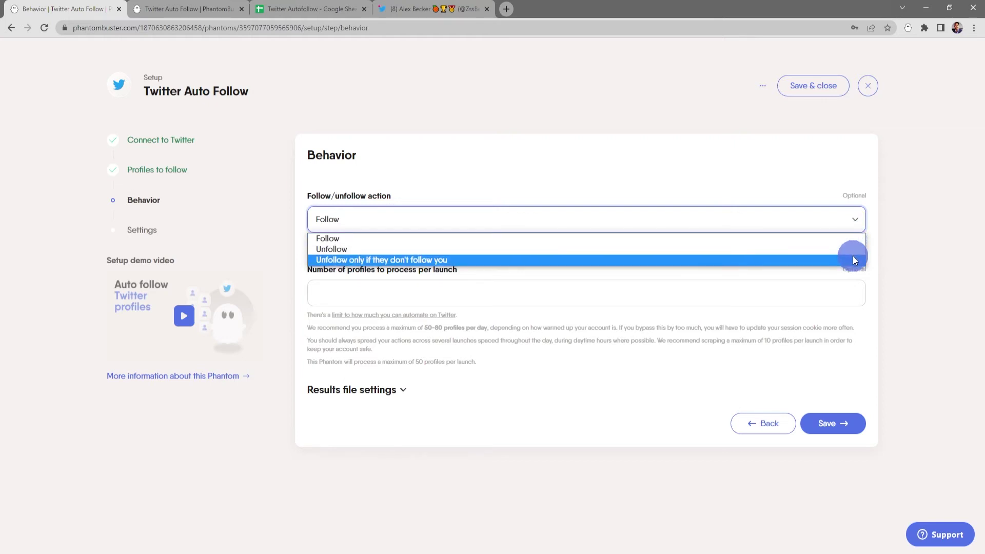
left_click(850, 240)
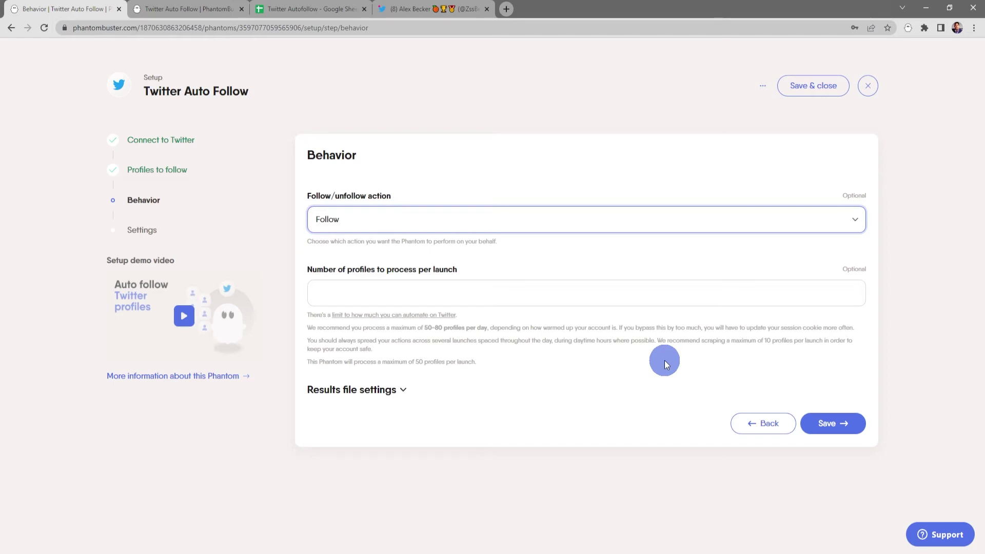
left_click(642, 293)
type("10")
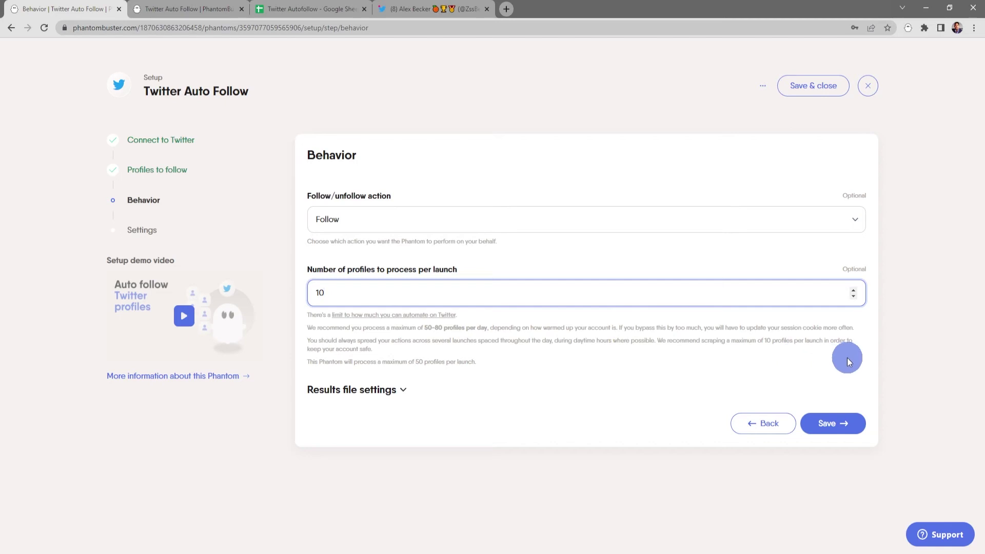
Review the results file settings and save the Behavior setup
left_click(404, 391)
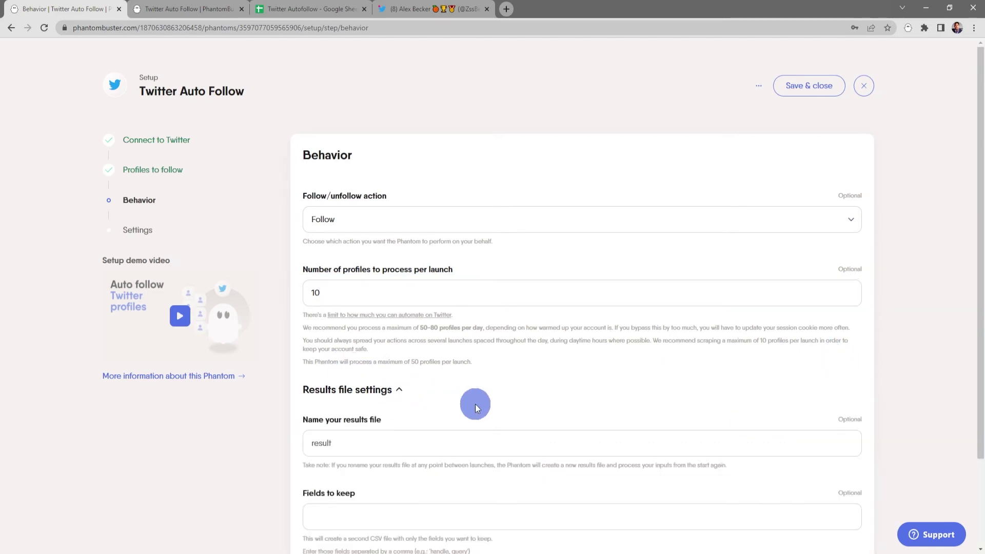
scroll(475, 404, "down", 2)
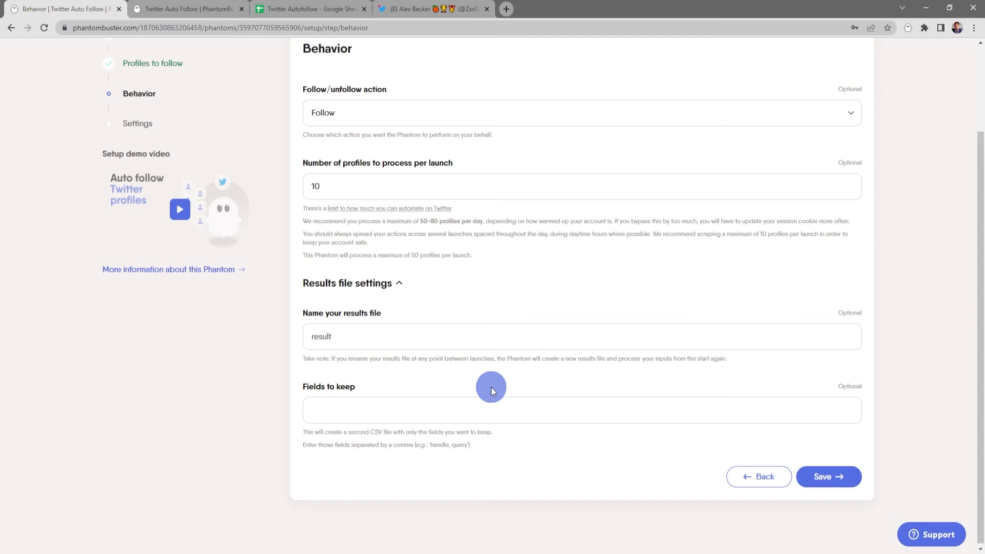
left_click(398, 282)
left_click(831, 424)
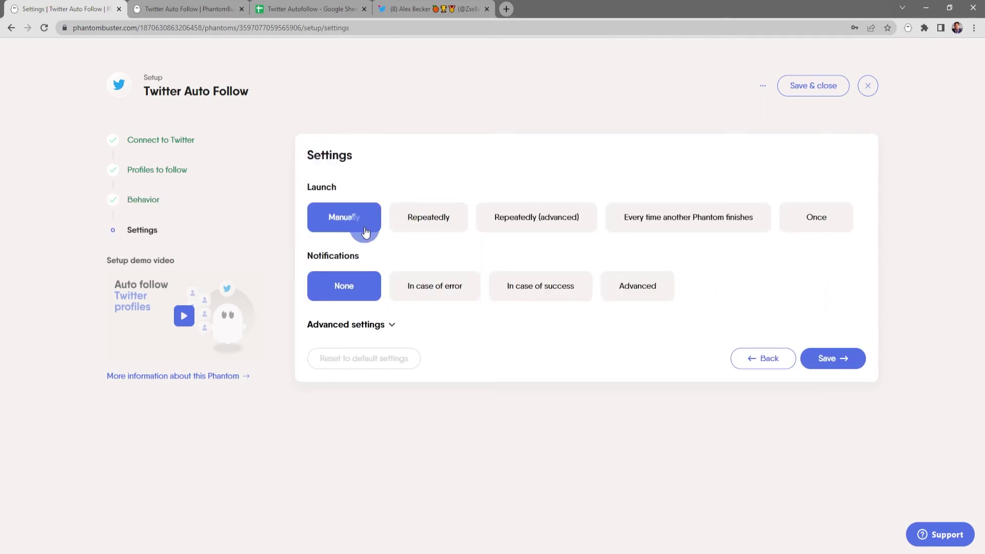
Set the launch mode to Repeatedly and check the available frequencies, keeping Once per day
left_click(446, 226)
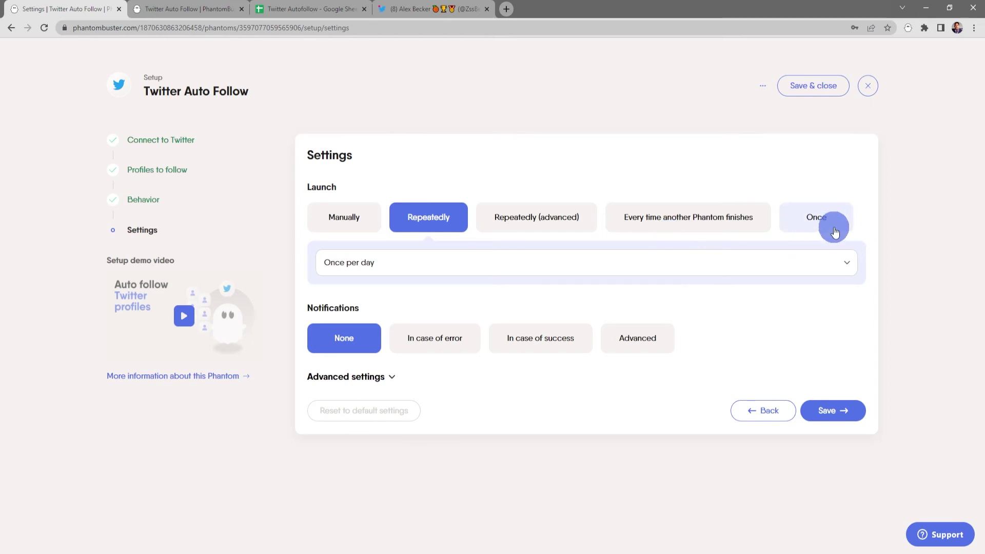
left_click(551, 265)
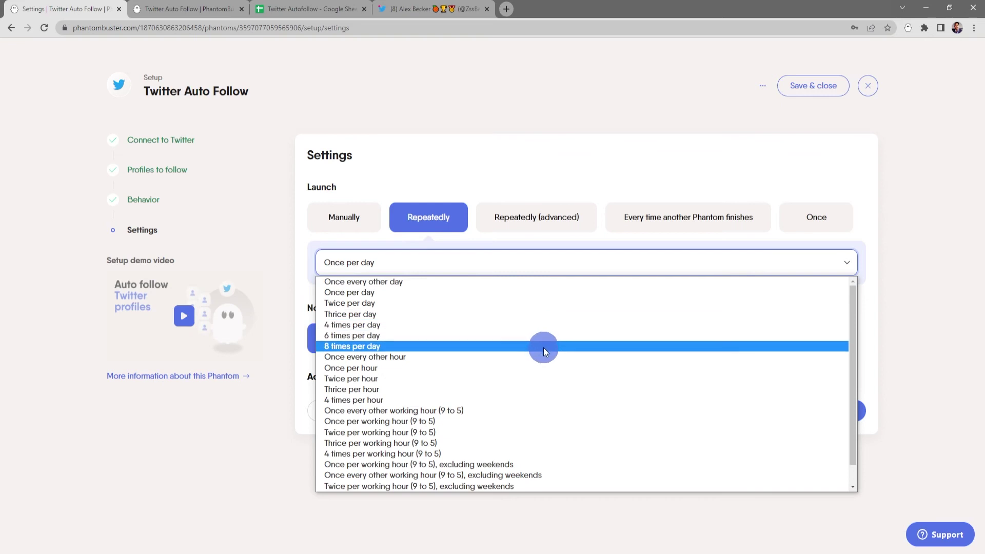
left_click(572, 268)
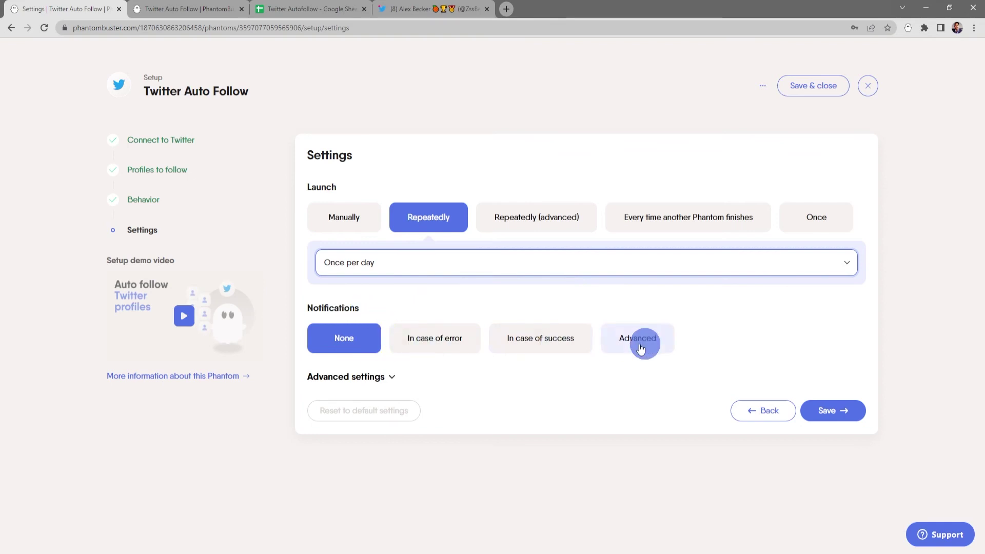
Examine the advanced notification options, return notifications to None, and review the advanced proxy, limit and folder management settings
left_click(649, 339)
scroll(647, 348, "down", 2)
scroll(644, 341, "down", 2)
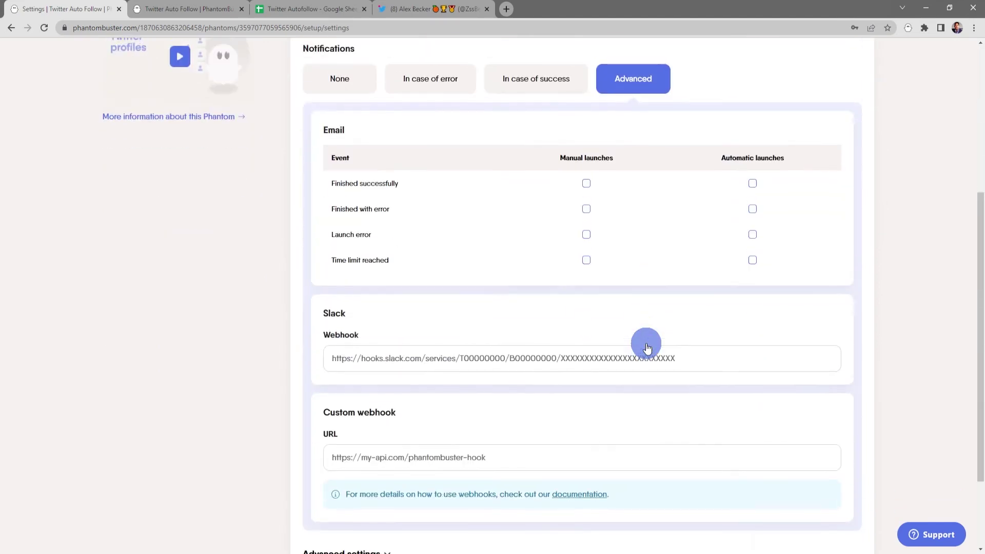
scroll(644, 340, "up", 4)
left_click(357, 339)
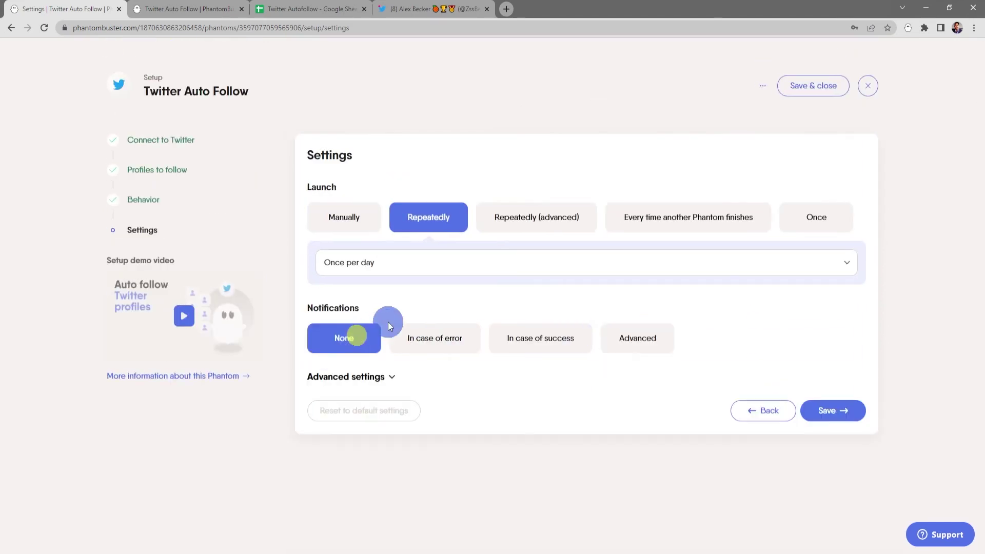
left_click(390, 380)
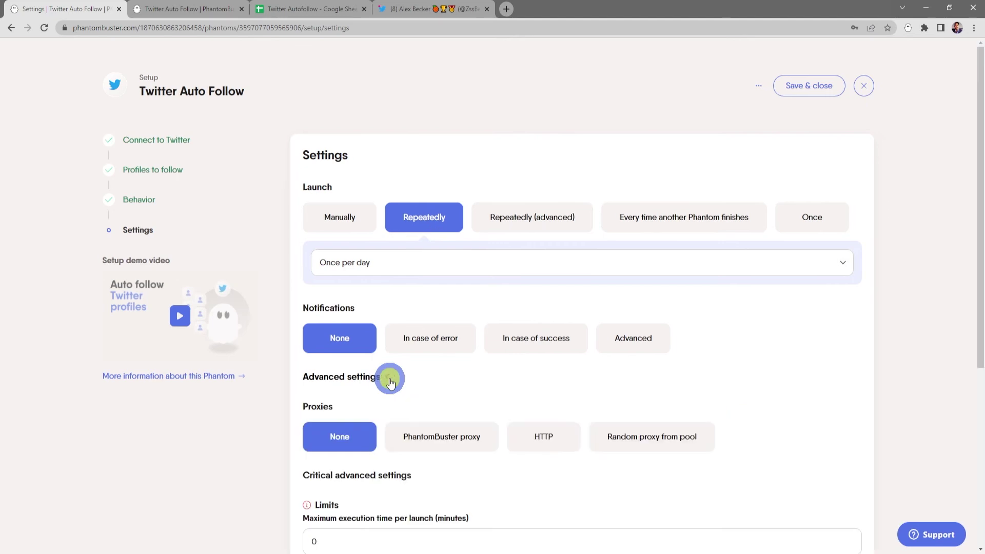
scroll(513, 400, "down", 3)
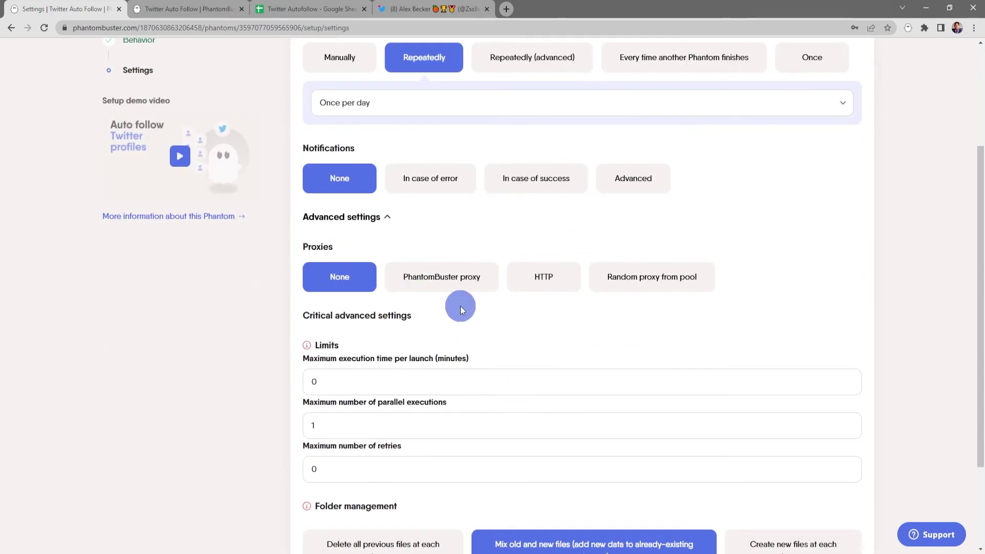
scroll(539, 328, "down", 2)
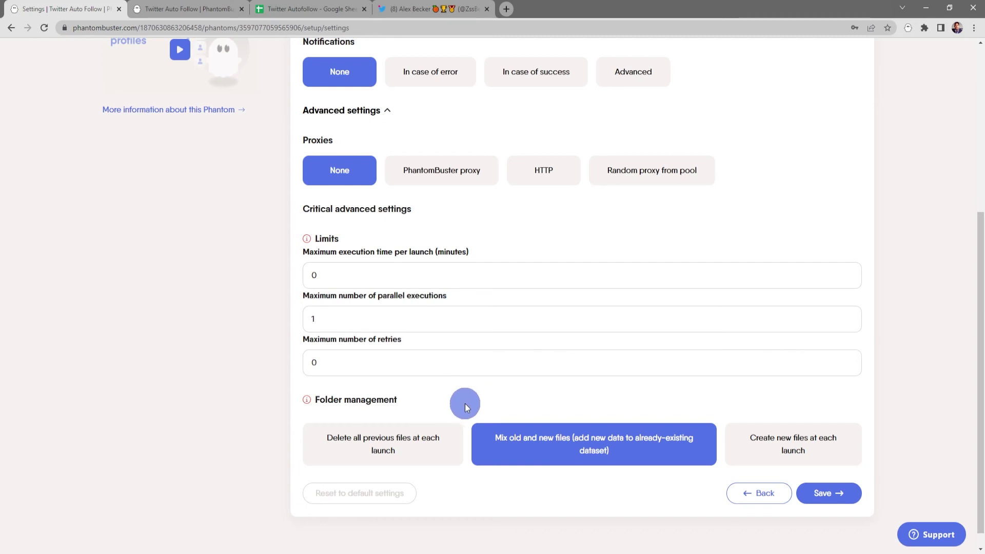
scroll(465, 403, "up", 4)
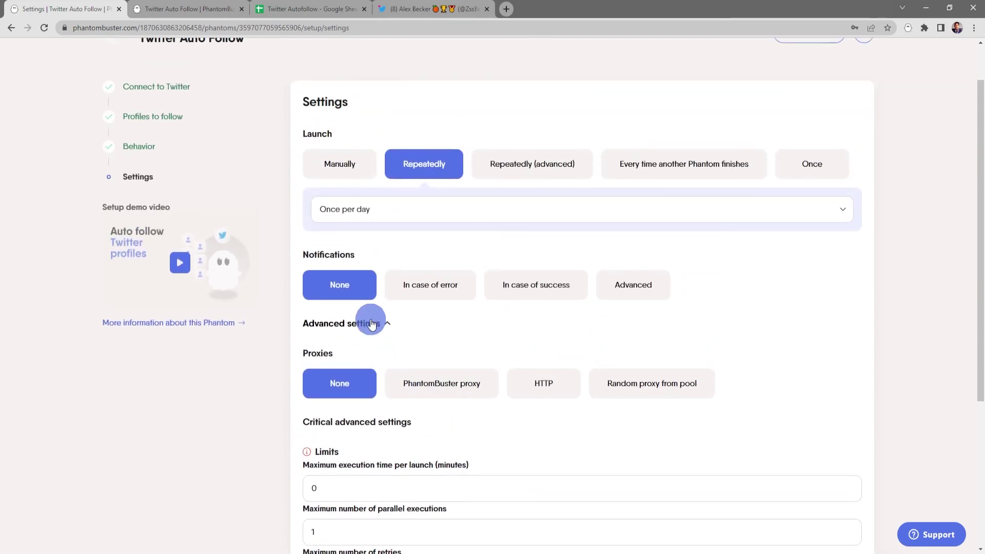
left_click(365, 323)
Set the Phantom's launch mode to Manually and save the settings
left_click(364, 221)
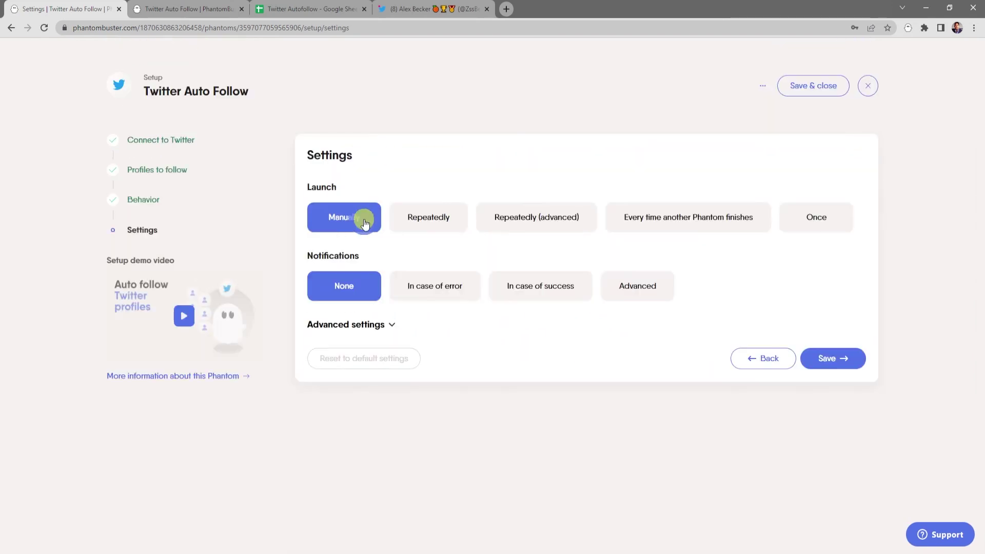
left_click(834, 365)
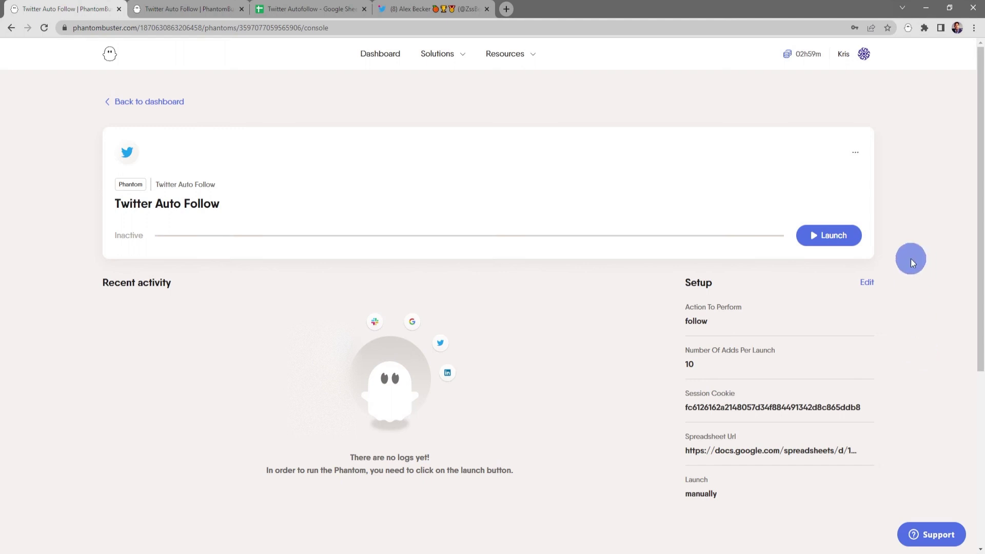
Launch the Twitter Auto Follow Phantom and open a preview of its database-twitter-auto-follow CSV results file
left_click(831, 236)
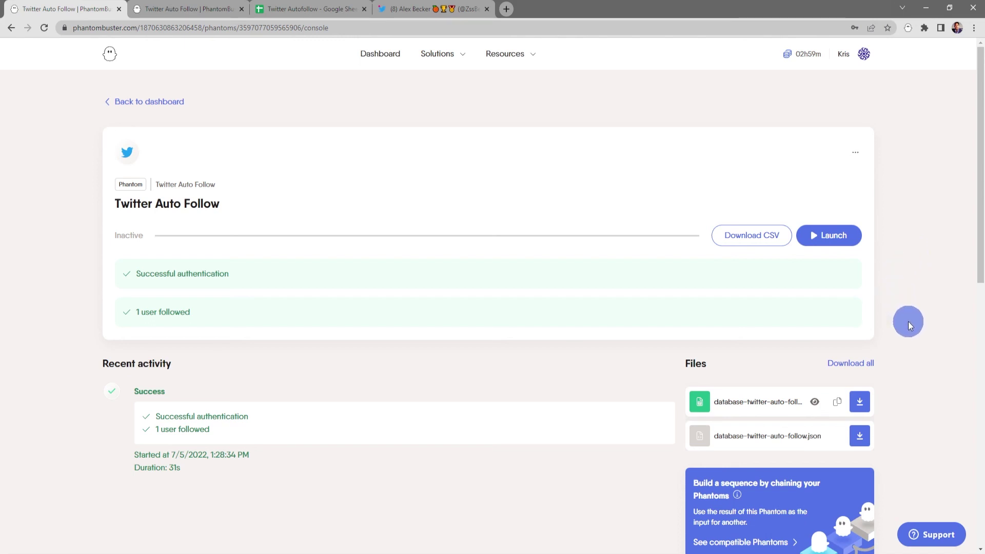
left_click(815, 403)
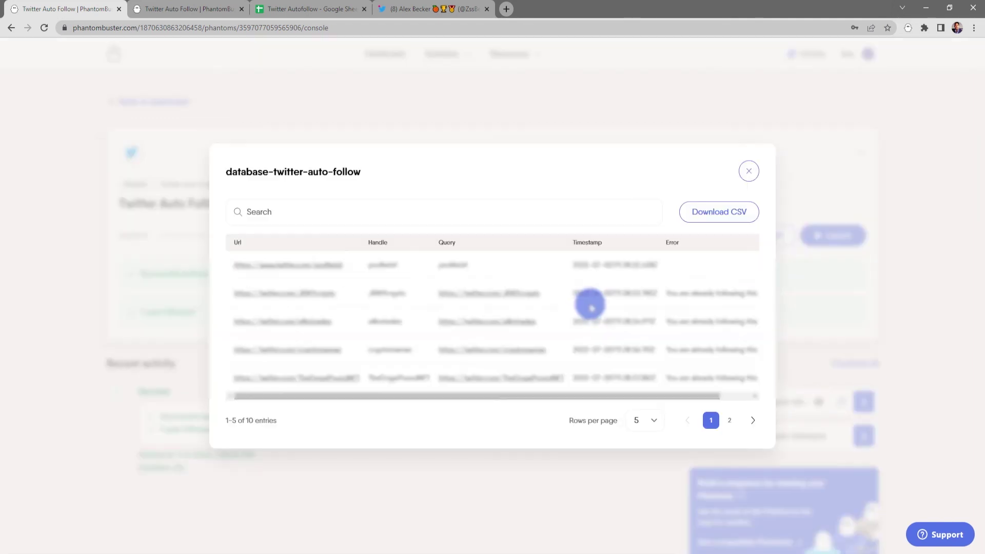